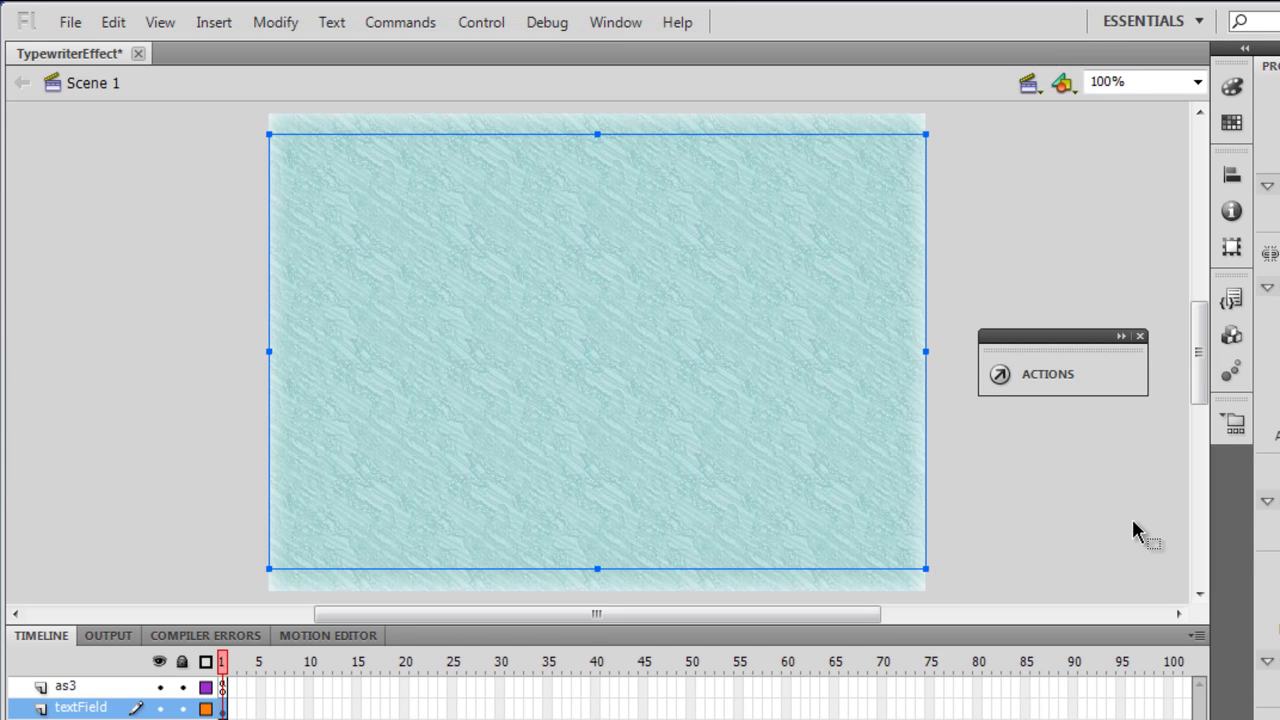
Deselect everything on the TypewriterEffect stage by clicking the pasteboard.
click(1131, 516)
Test the movie with Ctrl+Enter and maximize the player while the typewriter text plays.
key(ctrl+Return)
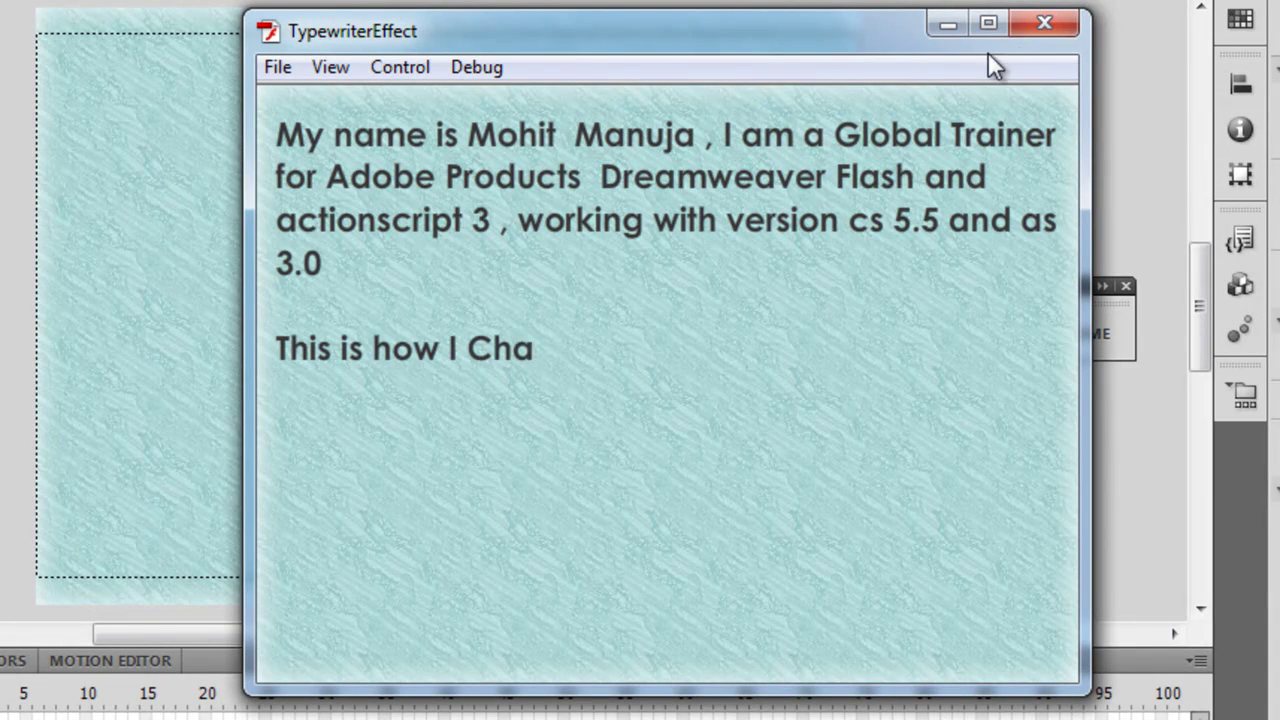
click(990, 23)
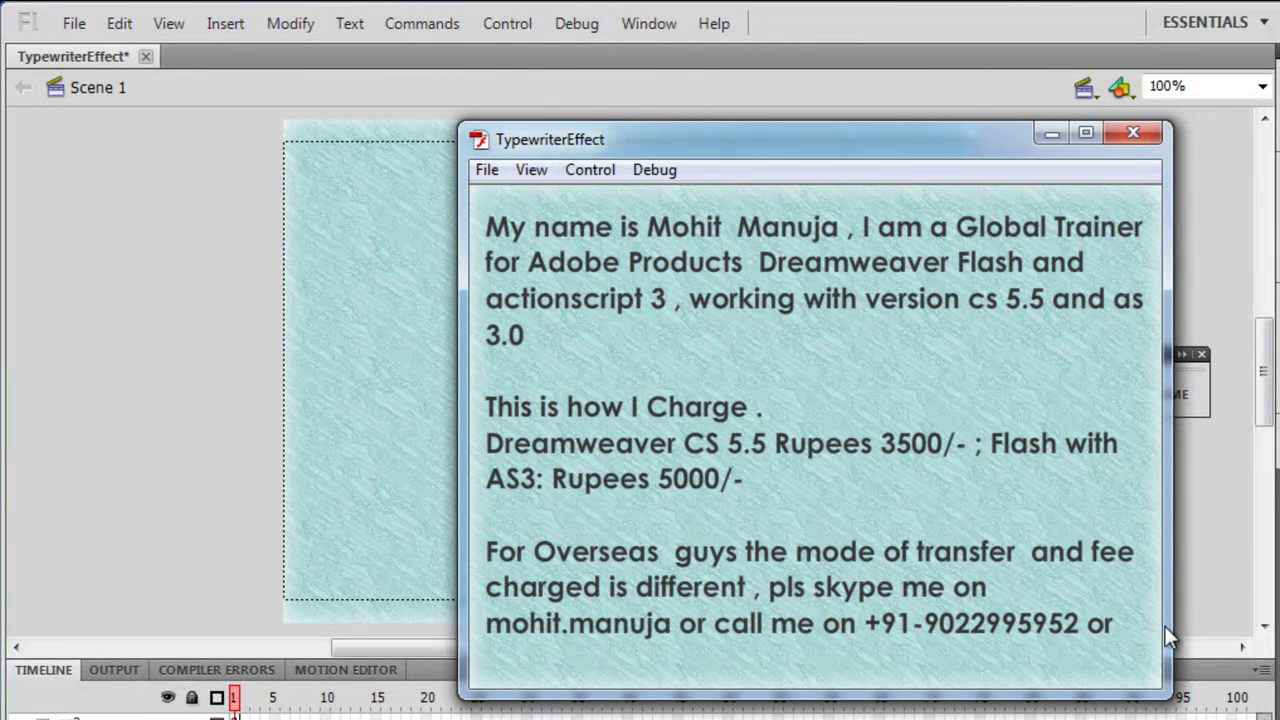
Close the player, set the myText field's font size to 20 pt, and test again.
click(1211, 566)
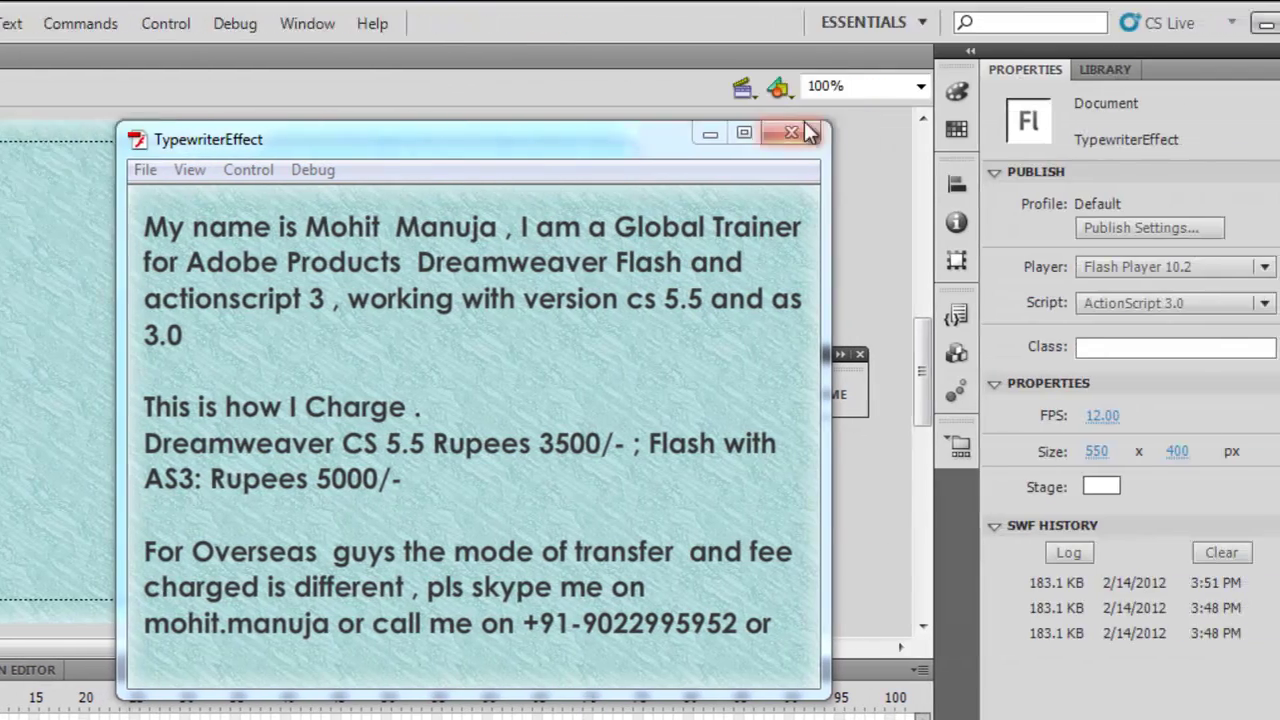
click(1133, 133)
click(212, 362)
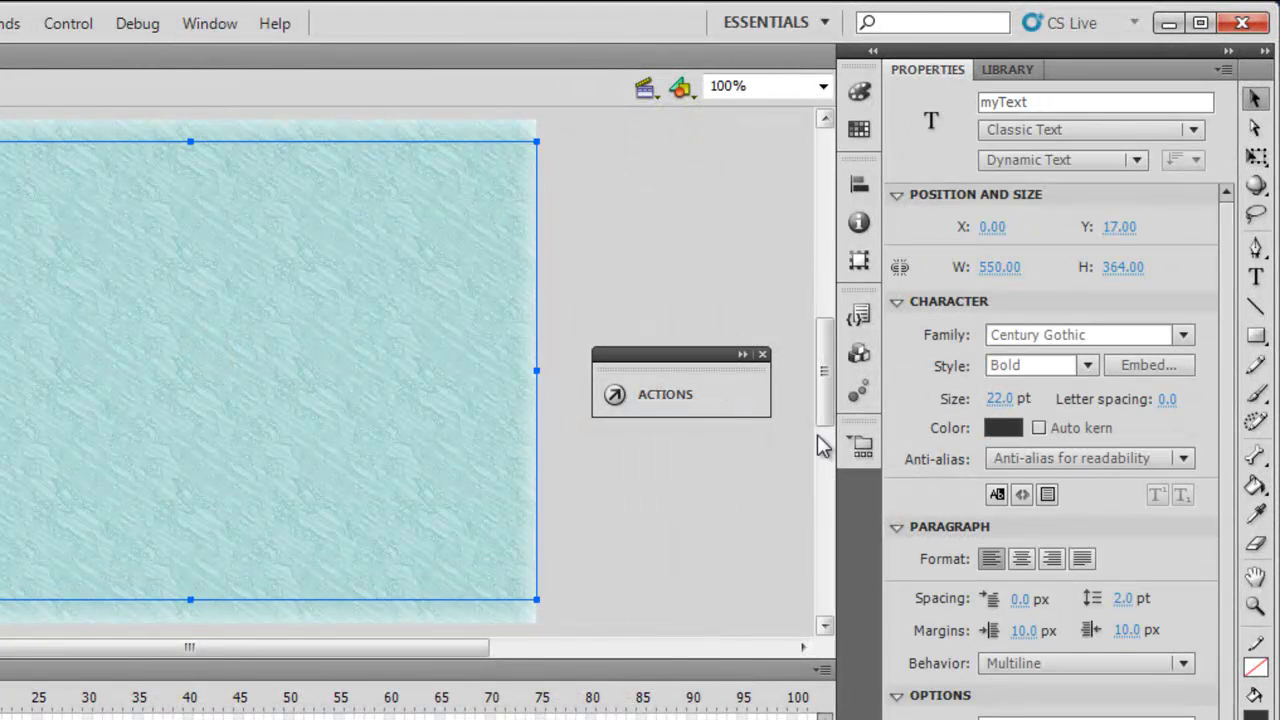
click(1000, 399)
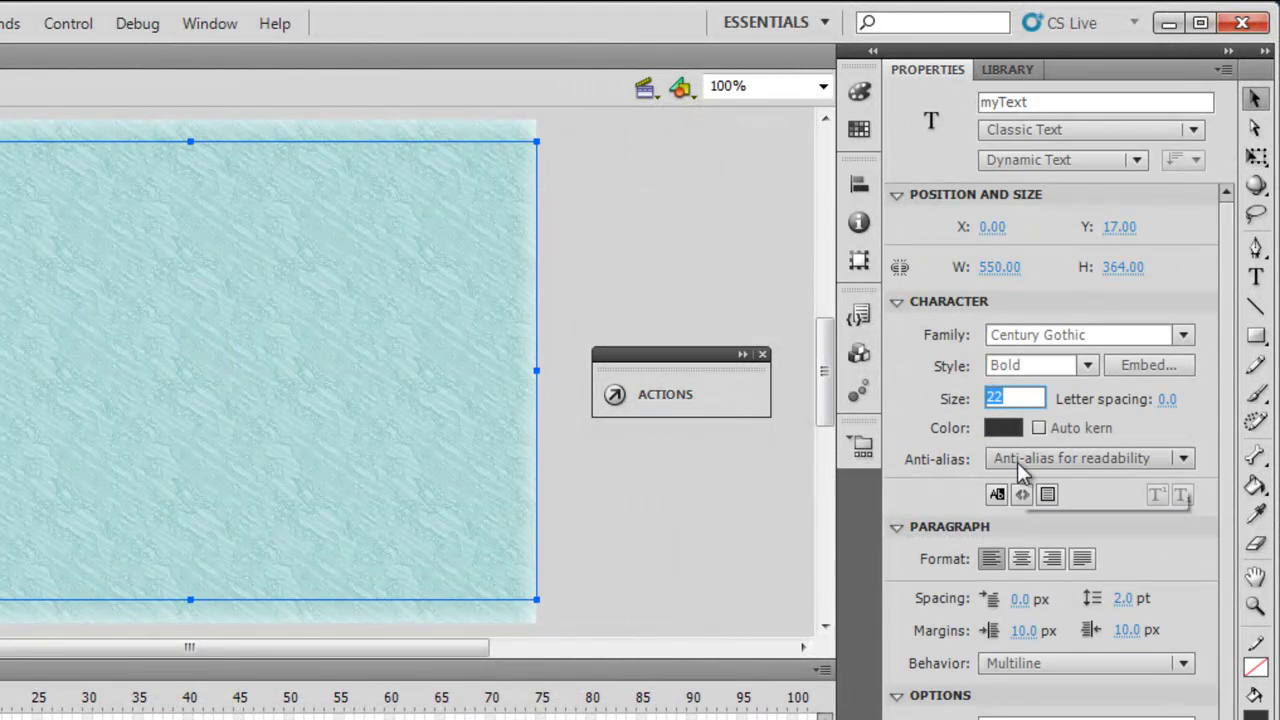
text(20)
key(Return)
key(ctrl+Return)
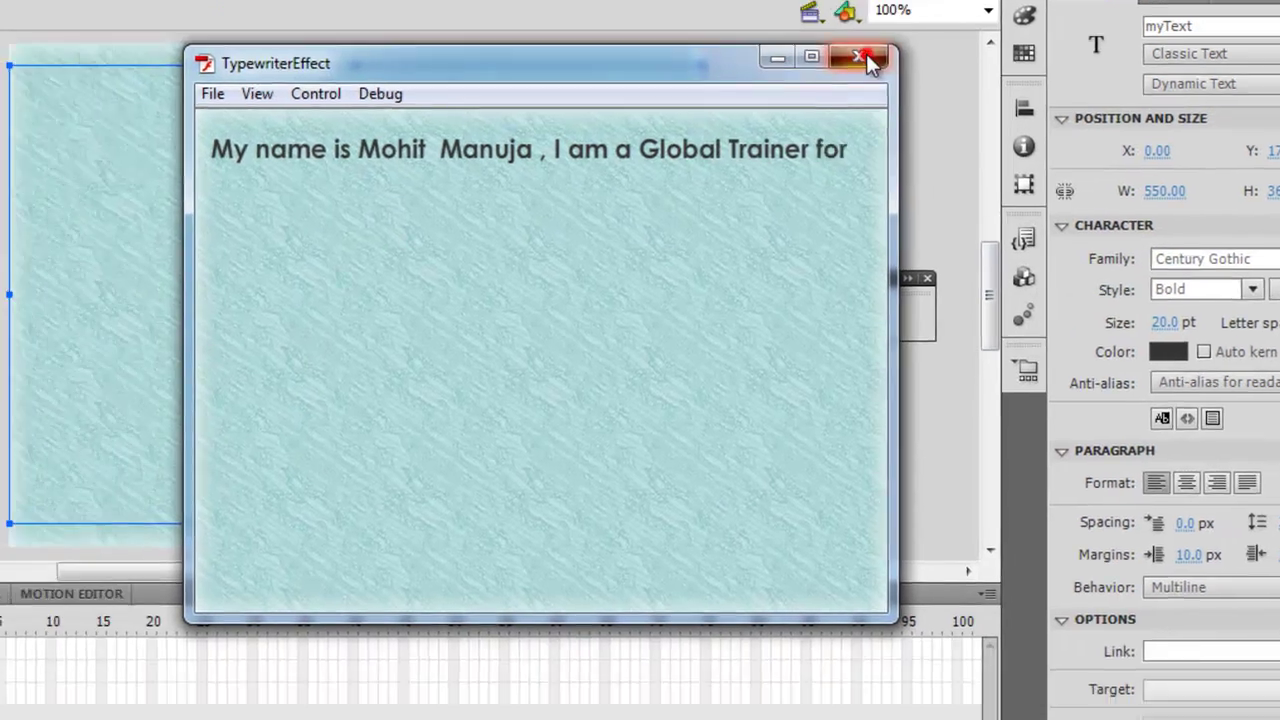
Close the player, change the frame rate from 12 to 24 fps, and retest the movie.
click(694, 132)
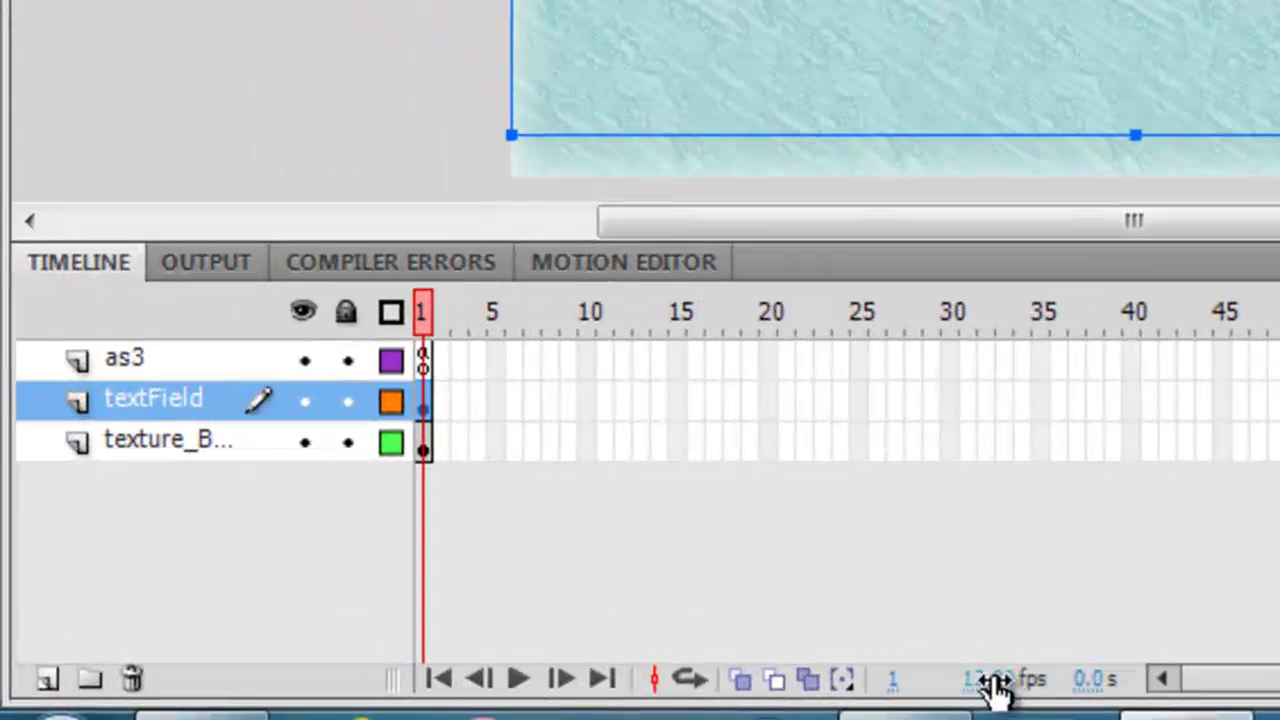
click(680, 692)
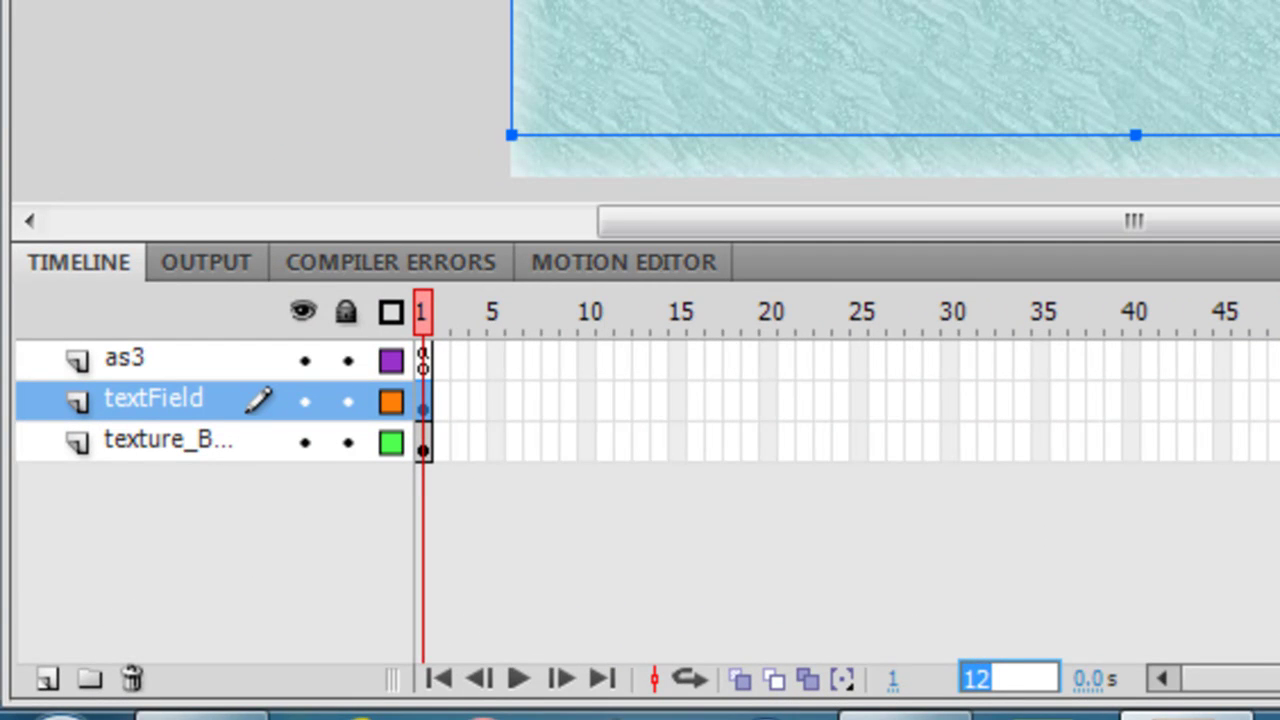
text(24)
key(Return)
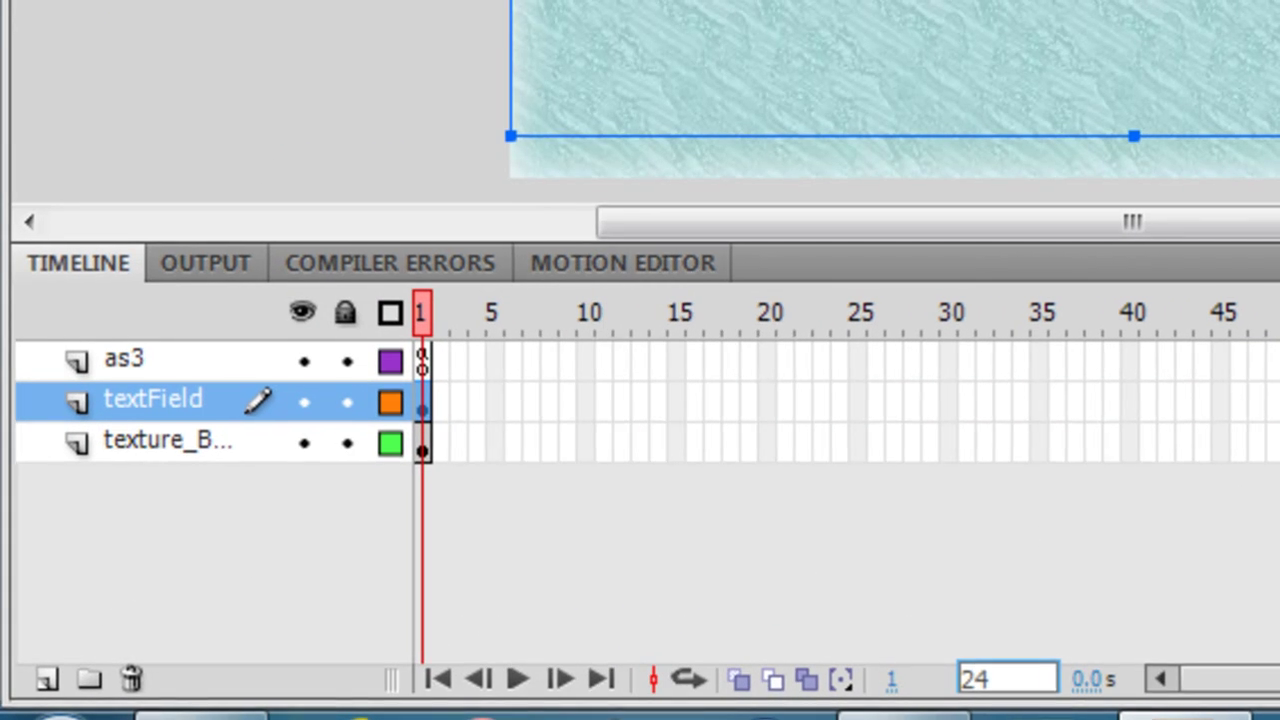
key(ctrl+Return)
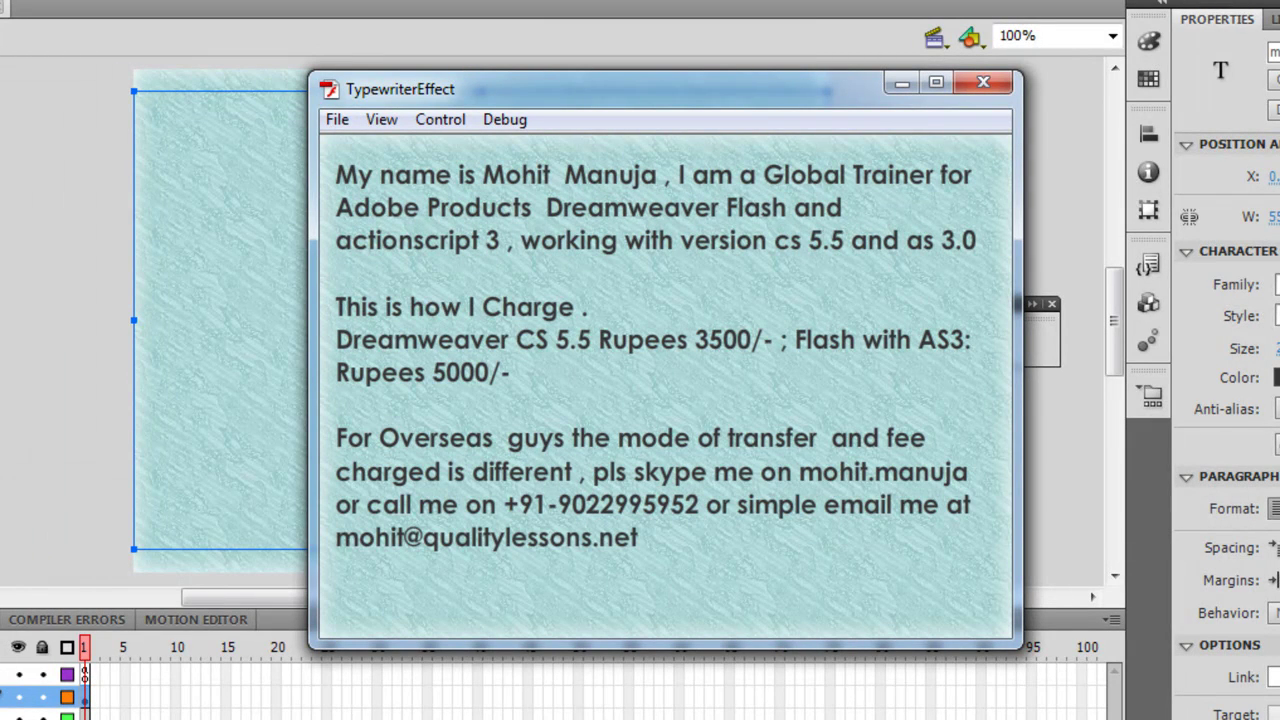
Close the test movie and keep the current Windows colour scheme in the prompt.
click(983, 82)
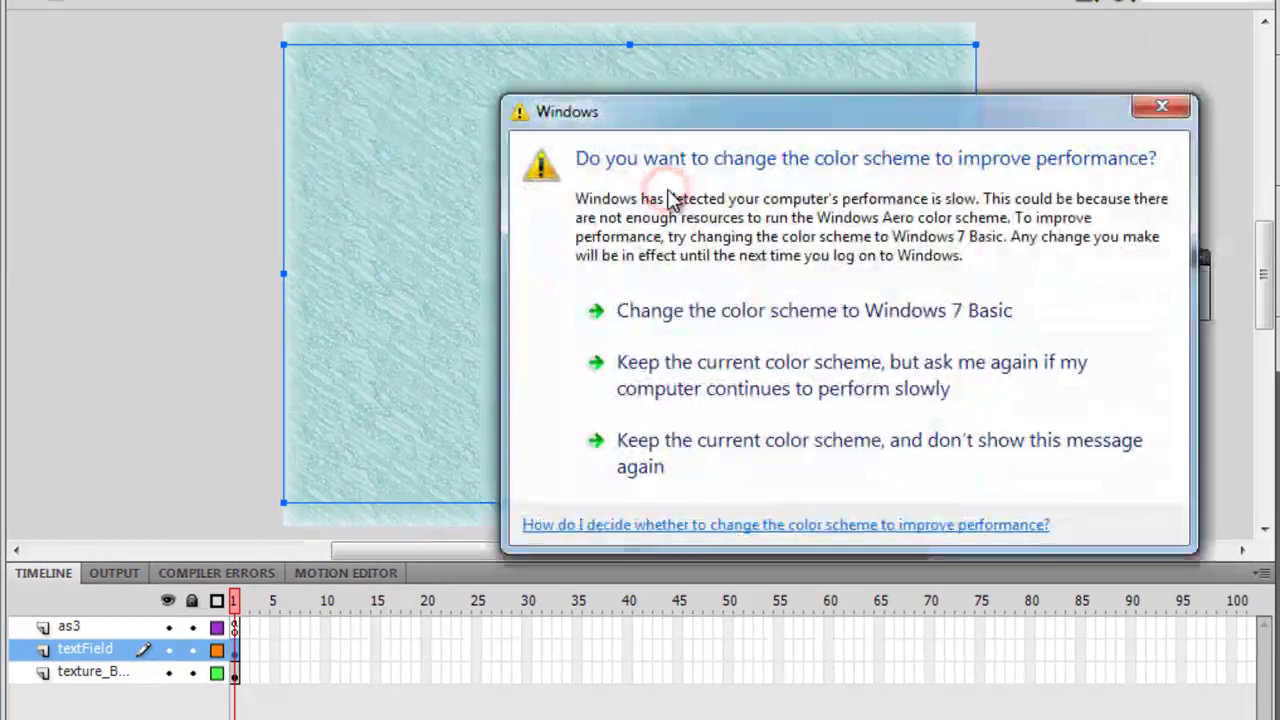
click(898, 389)
Select the text field on stage and its myText instance name in Properties.
click(500, 197)
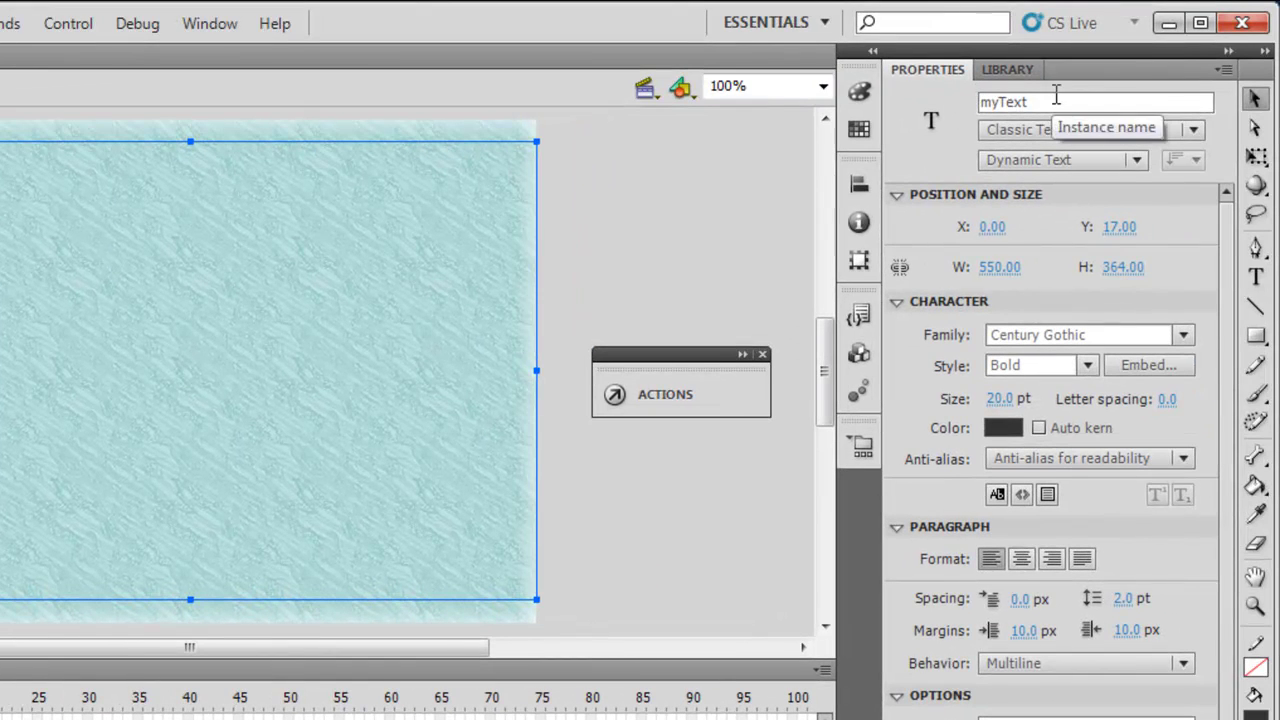
click(1045, 103)
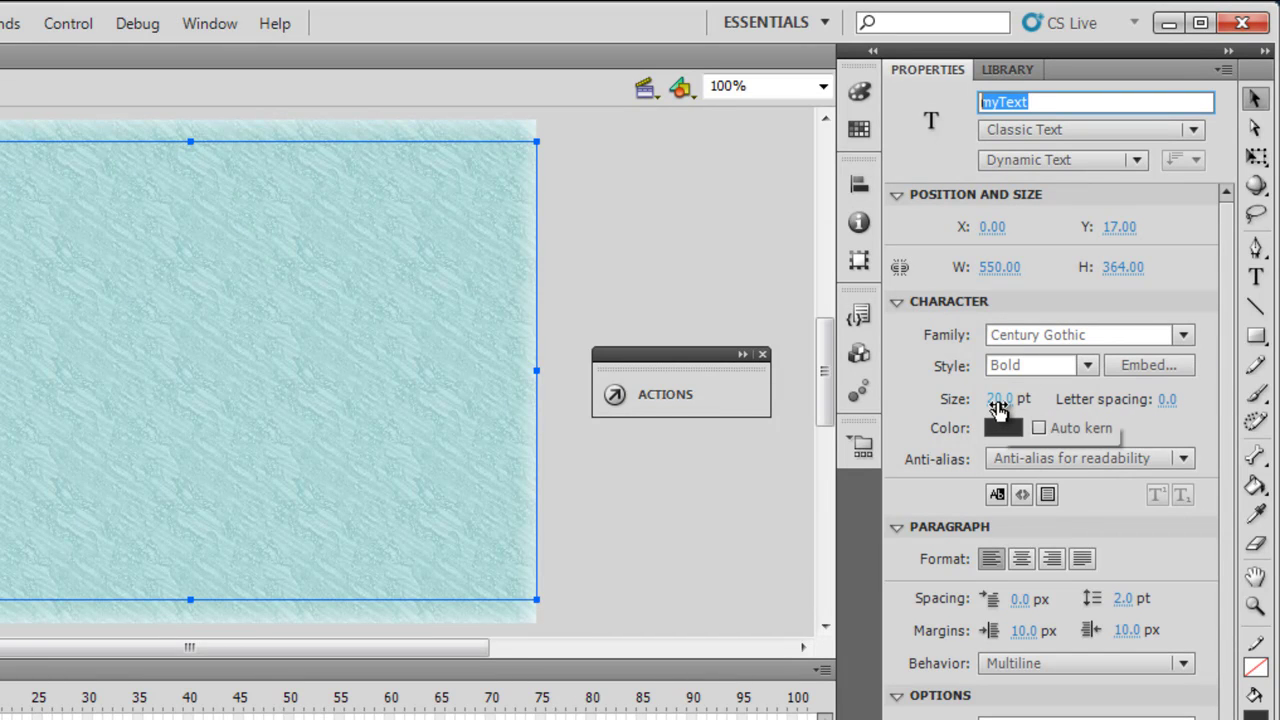
Embed Century Gothic Bold with all characters for the myText field.
click(1155, 366)
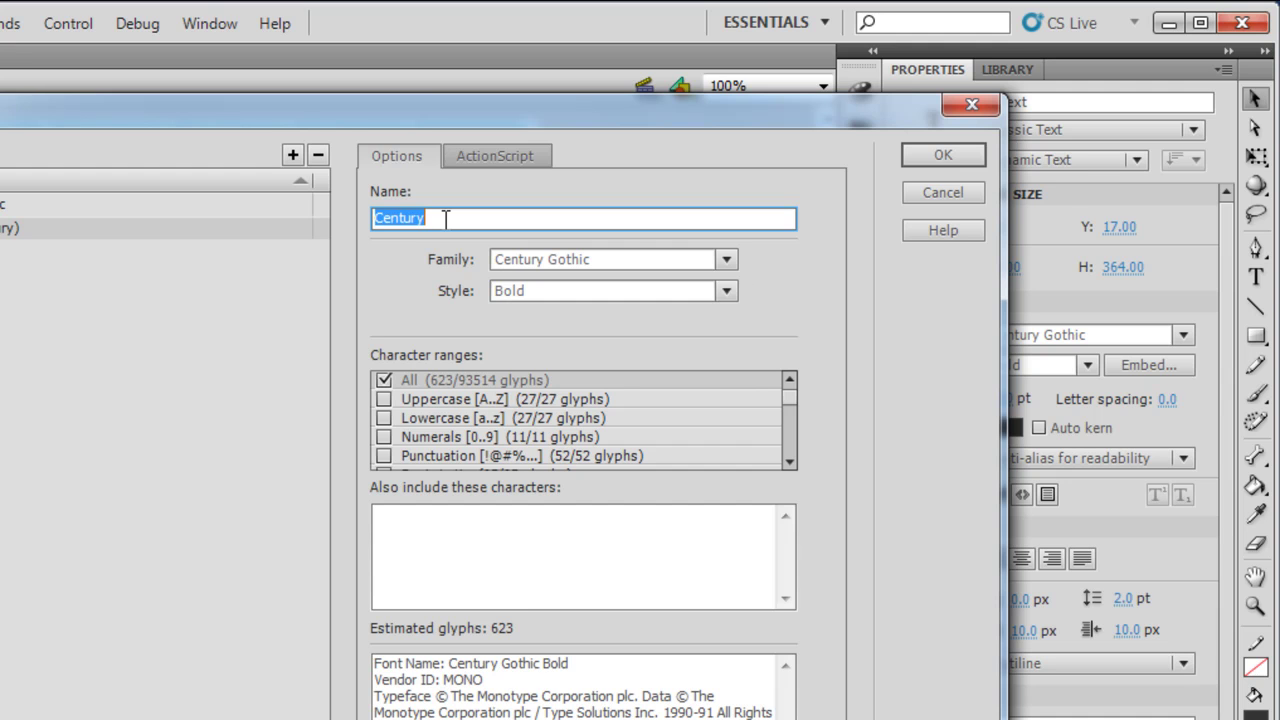
click(961, 156)
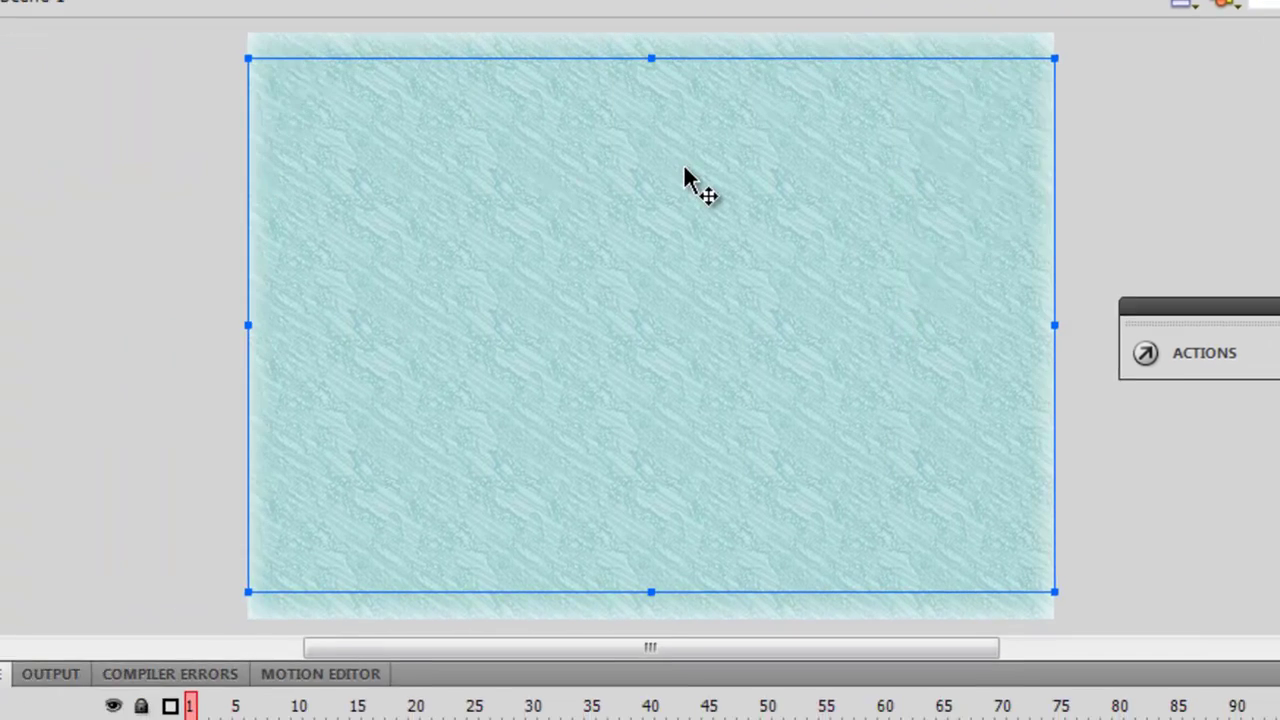
Reposition myText and stretch its bottom edge so it measures 550 × 366.
click(43, 220)
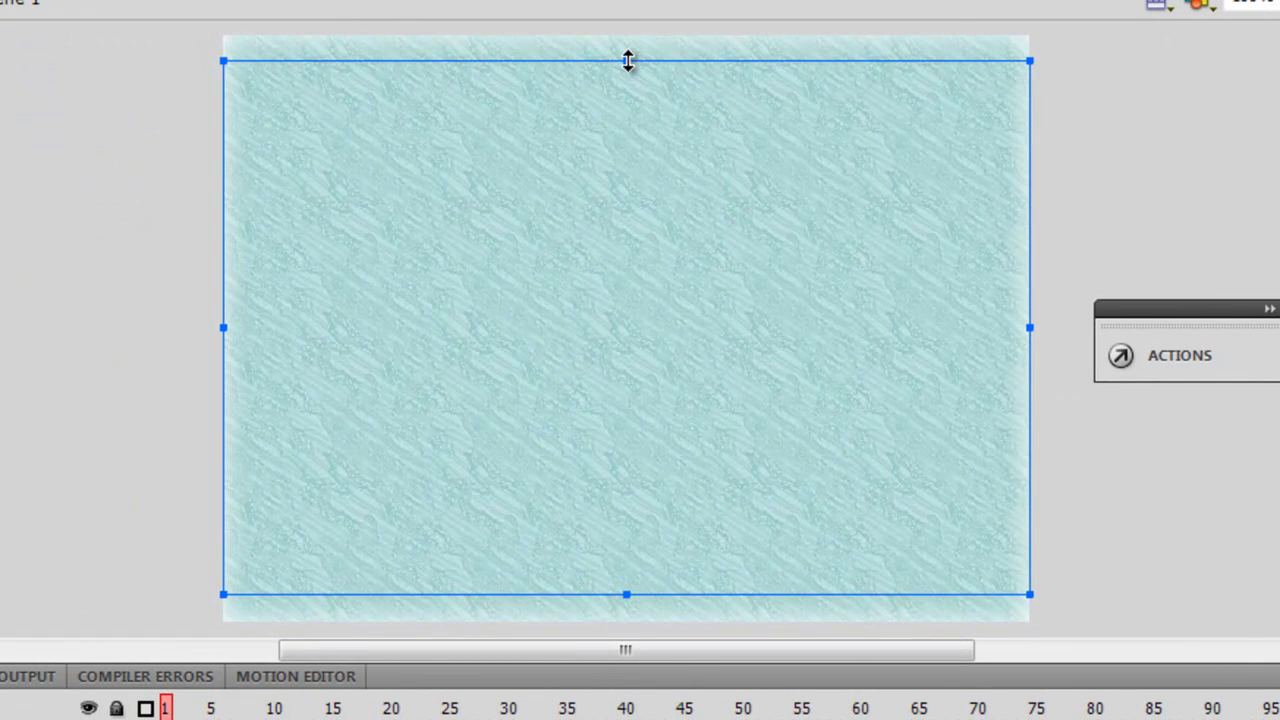
drag(628, 60, 637, 57)
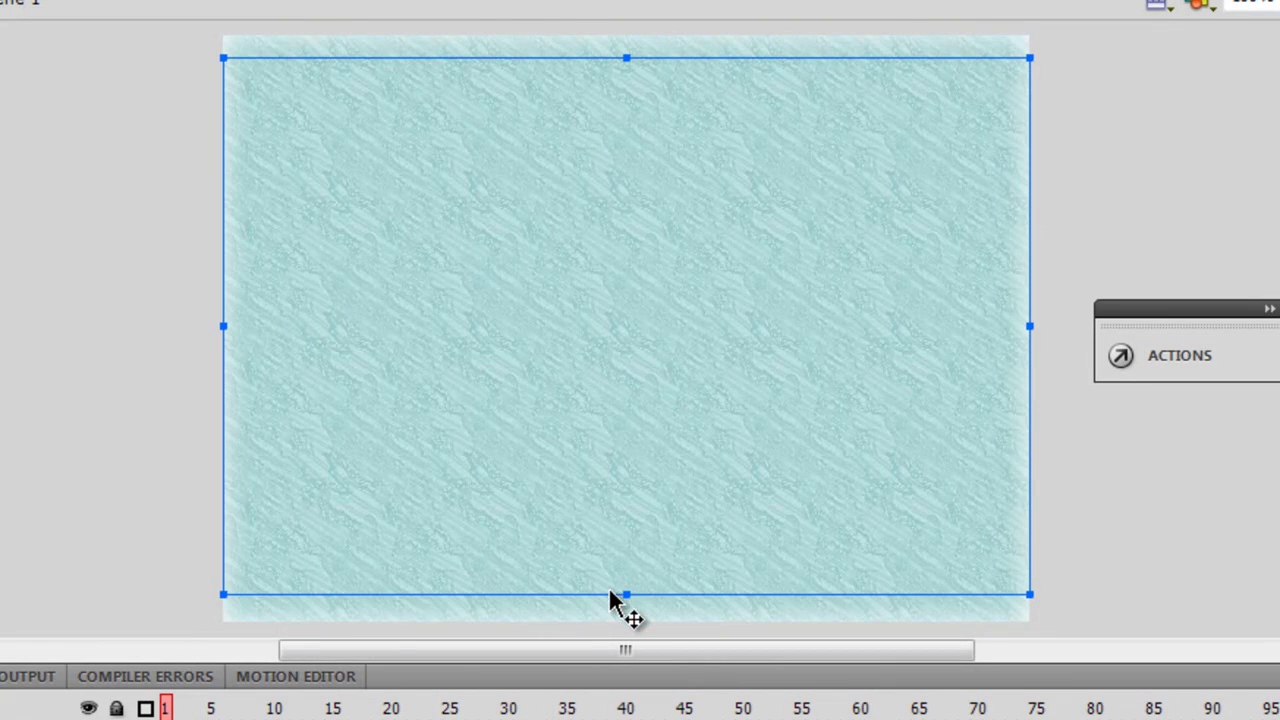
drag(626, 592, 627, 594)
click(537, 283)
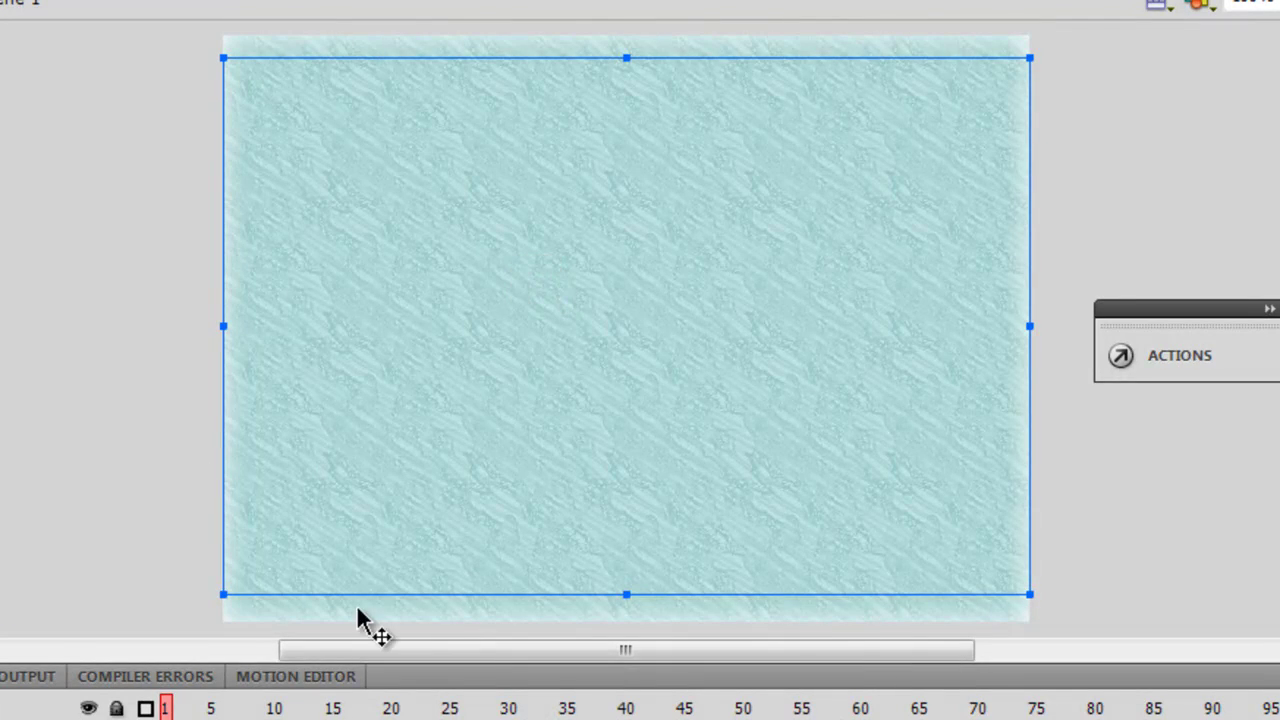
click(865, 390)
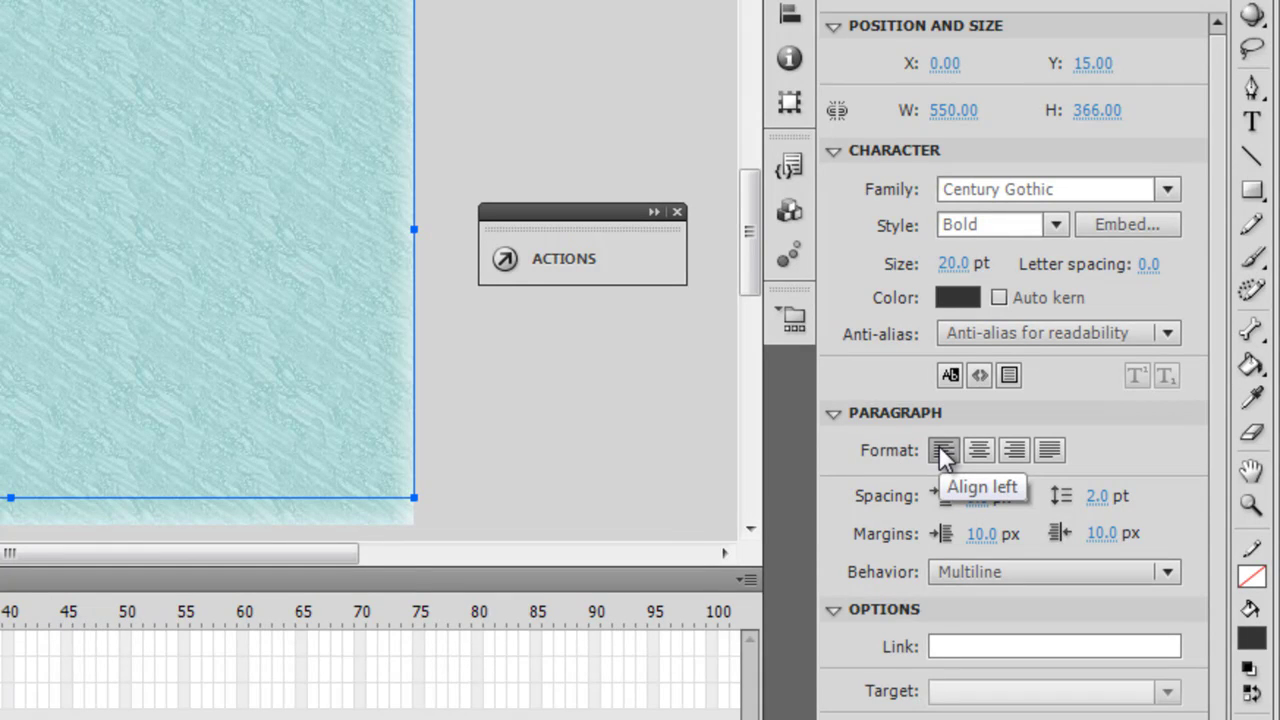
Review myText's Multiline behaviour, text engine and text type lists, dismissing the colour-scheme warning.
click(993, 567)
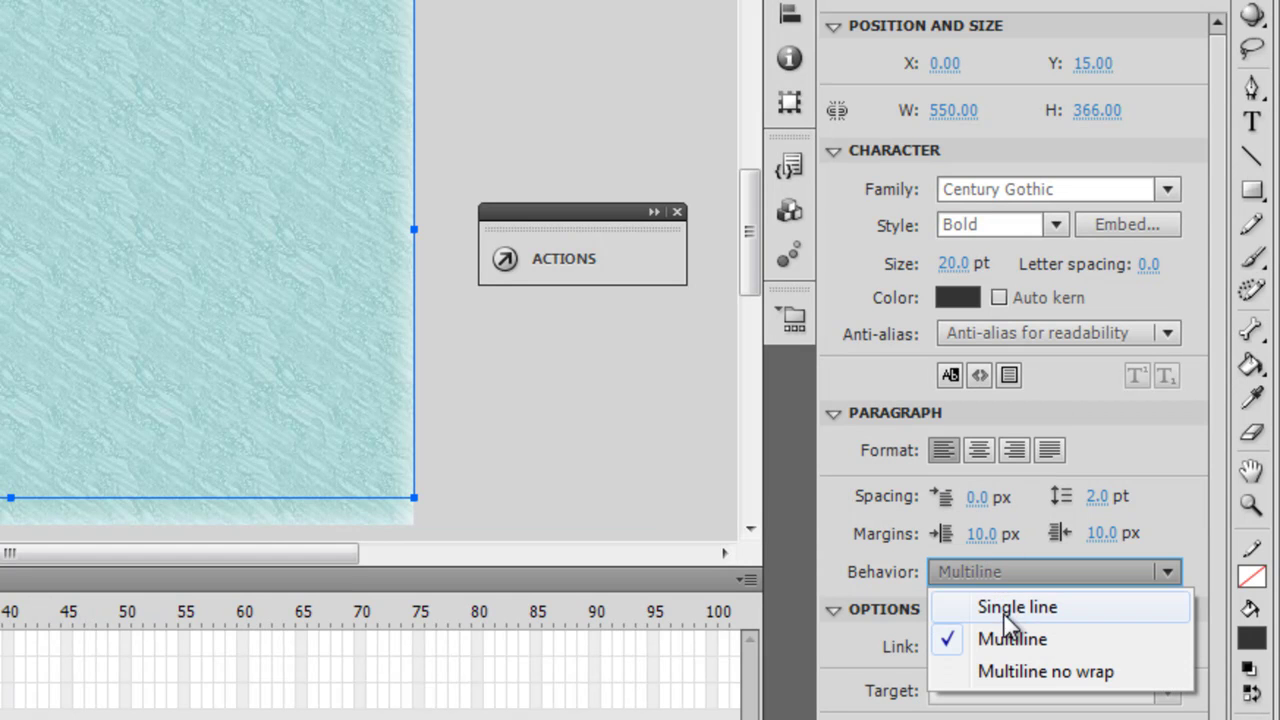
click(999, 576)
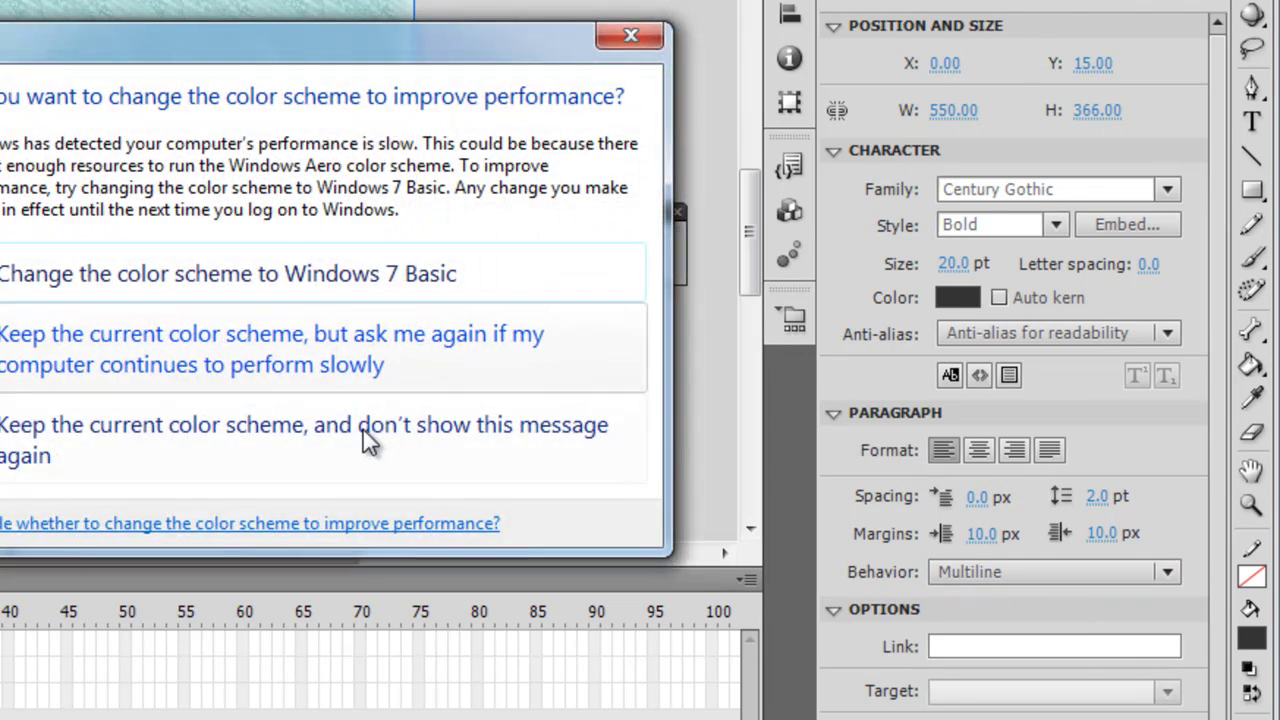
click(363, 432)
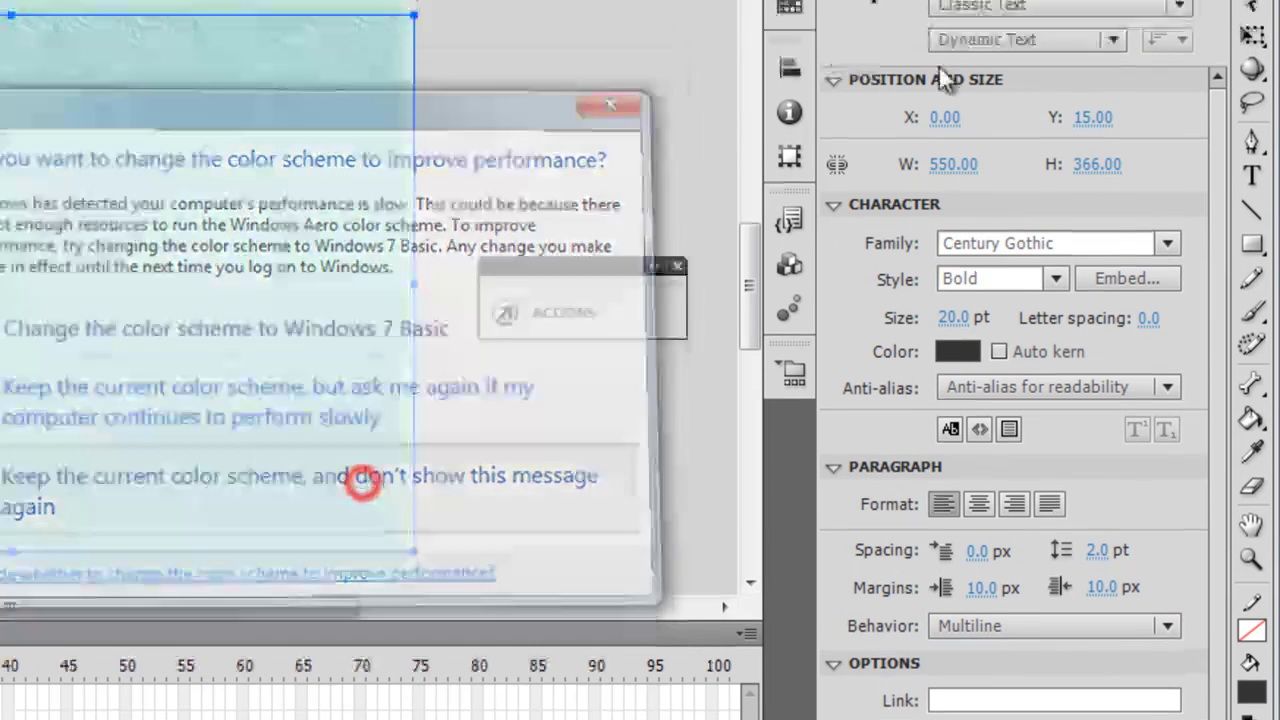
double_click(1004, 118)
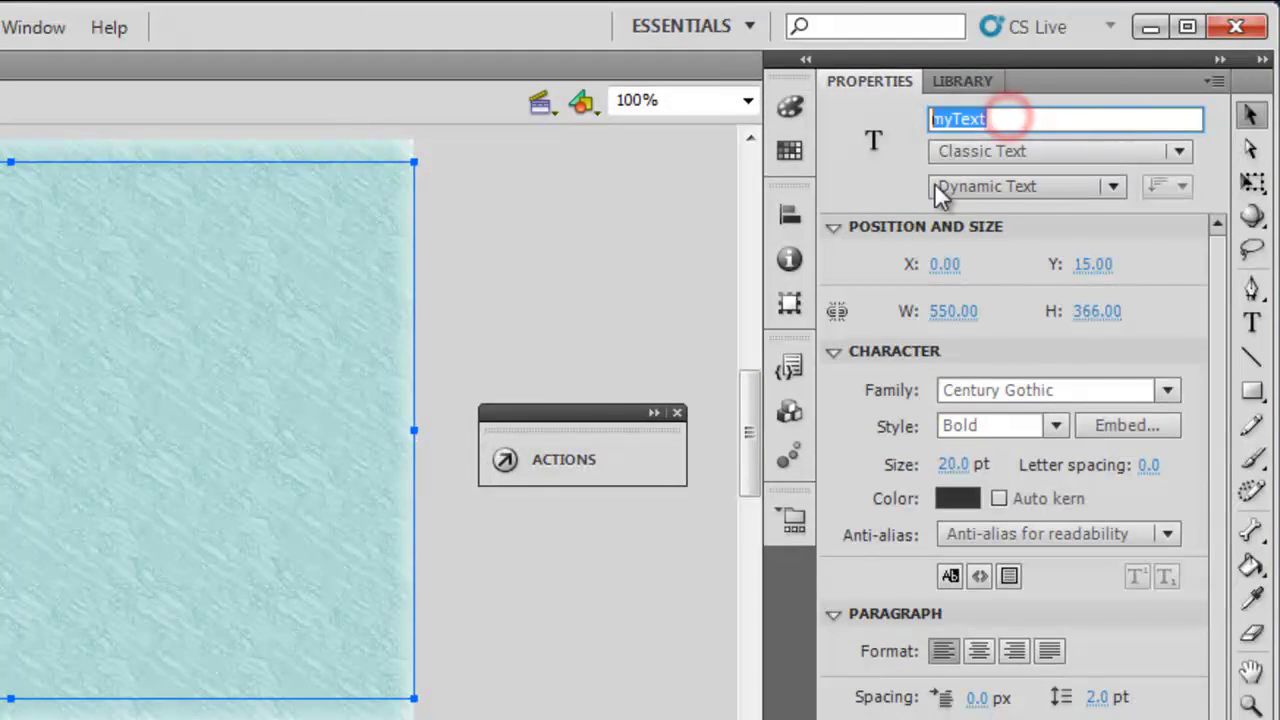
click(986, 156)
click(998, 160)
click(1006, 187)
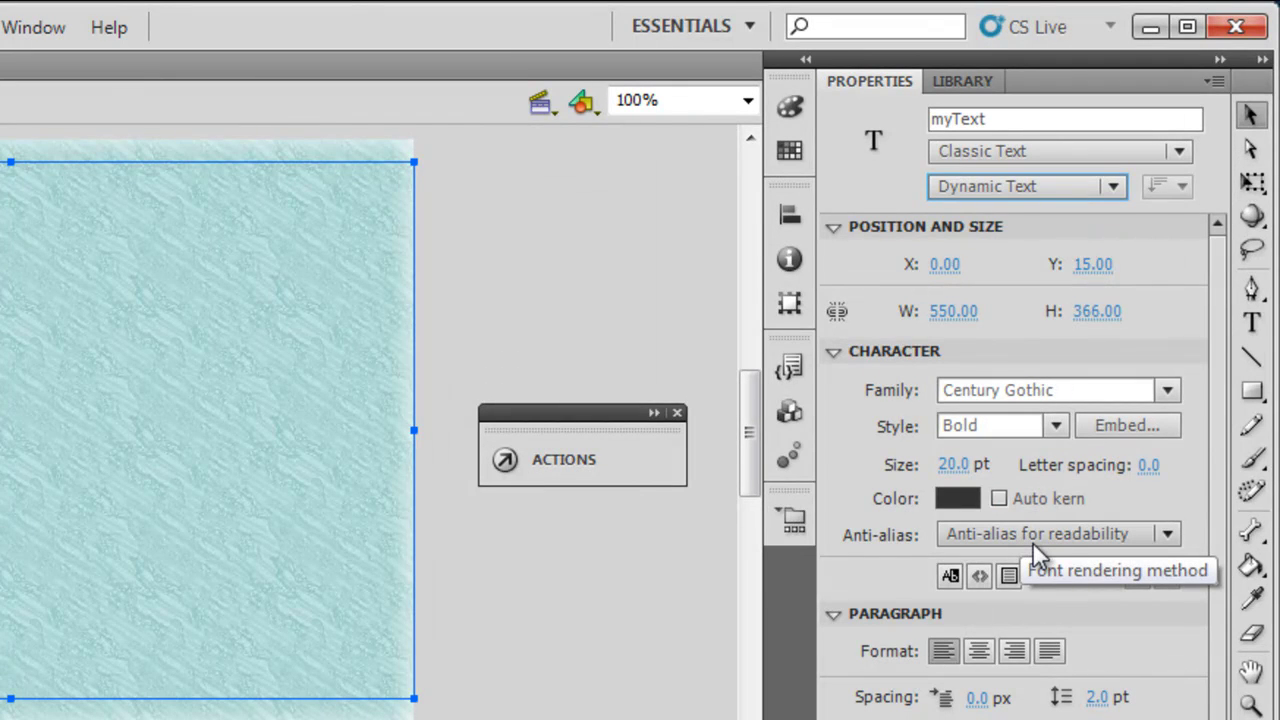
Show the library, inspect the Century font item, and return to Properties.
click(968, 82)
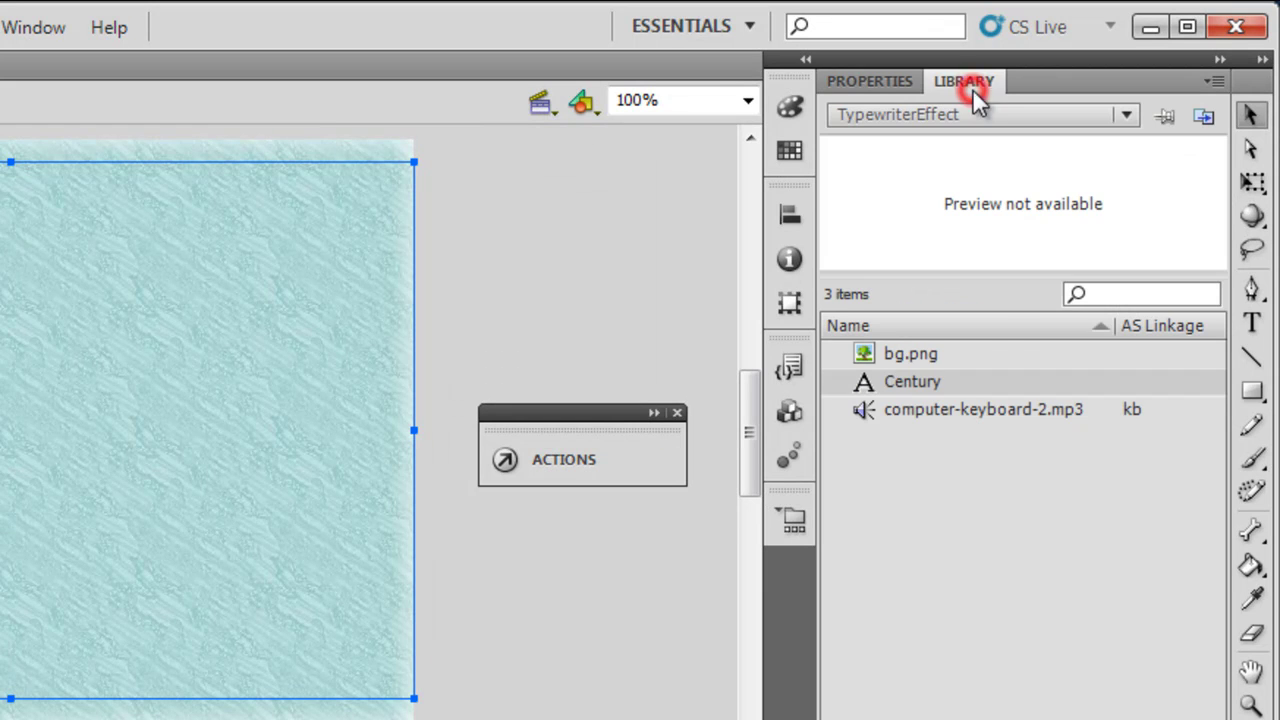
click(918, 381)
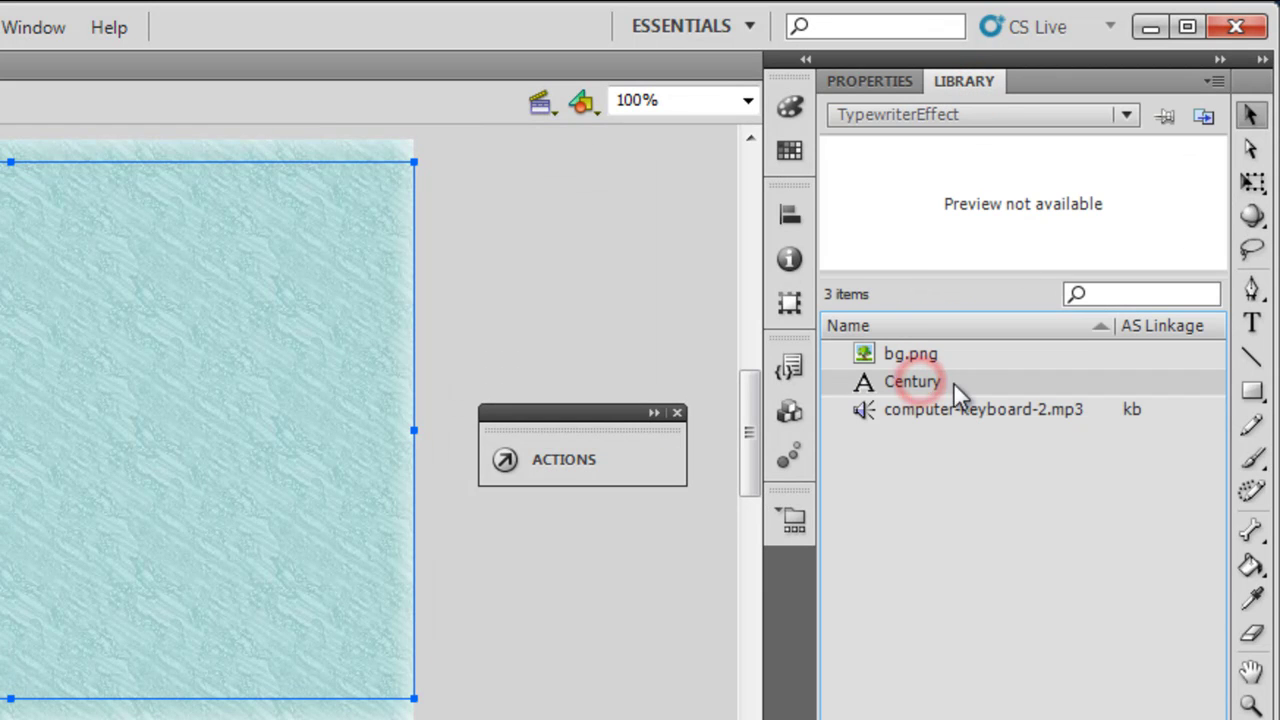
click(878, 82)
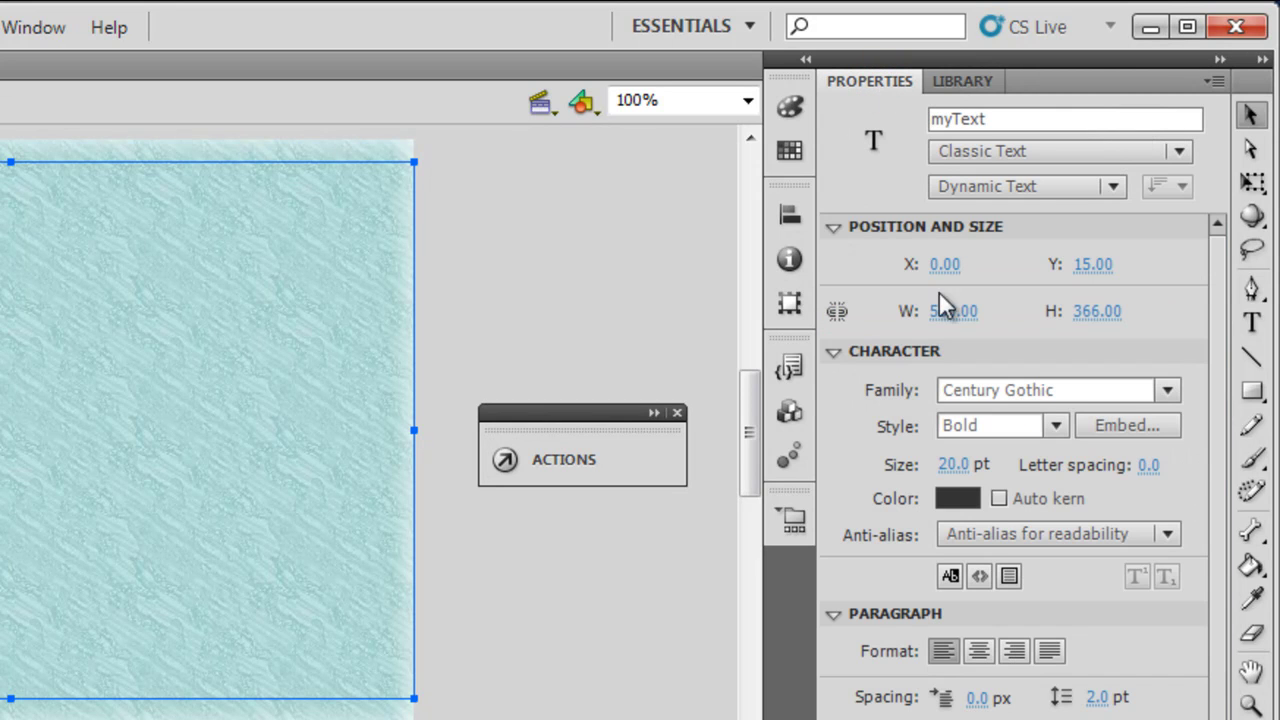
Change the myText field's text colour to black and toggle its Selectable option.
click(960, 497)
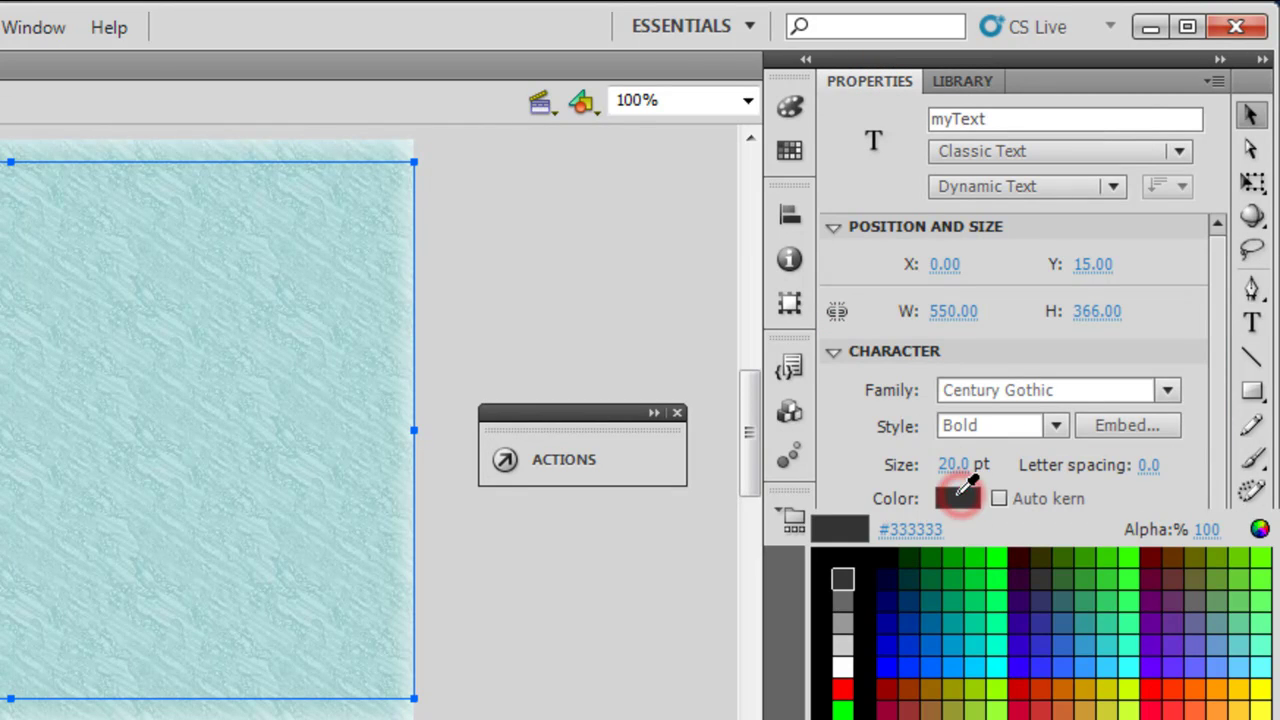
click(836, 564)
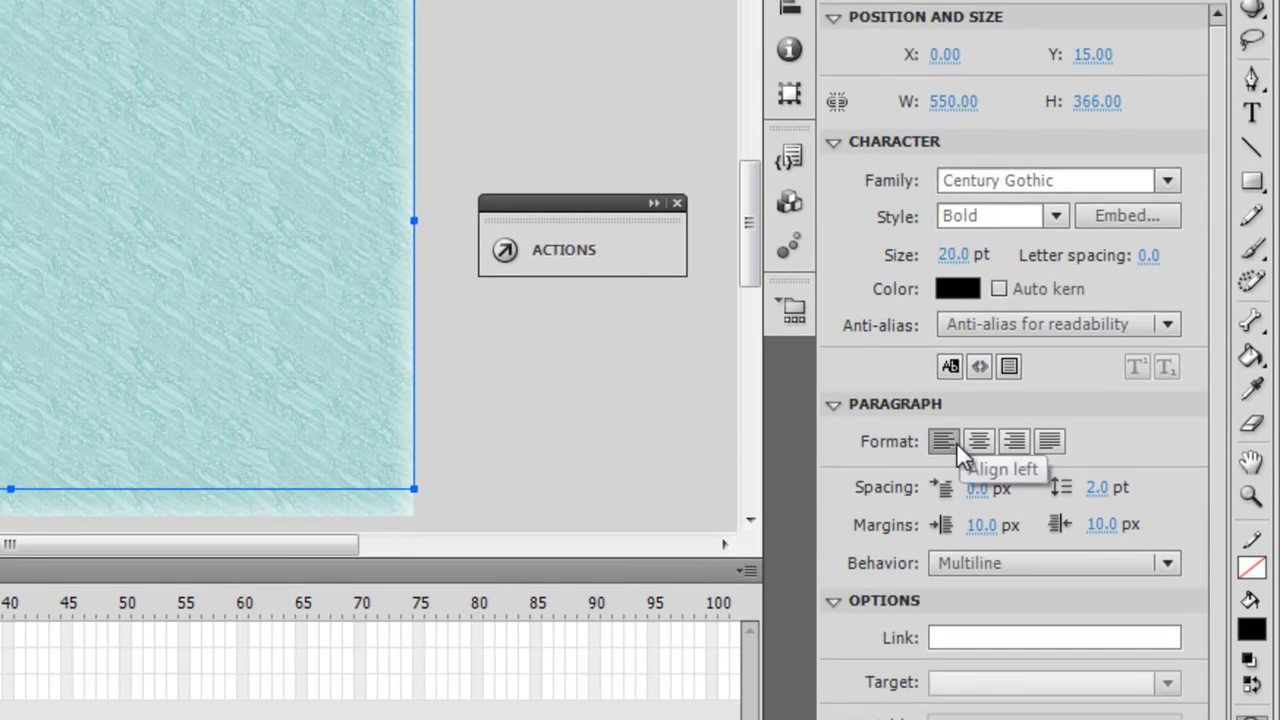
click(952, 364)
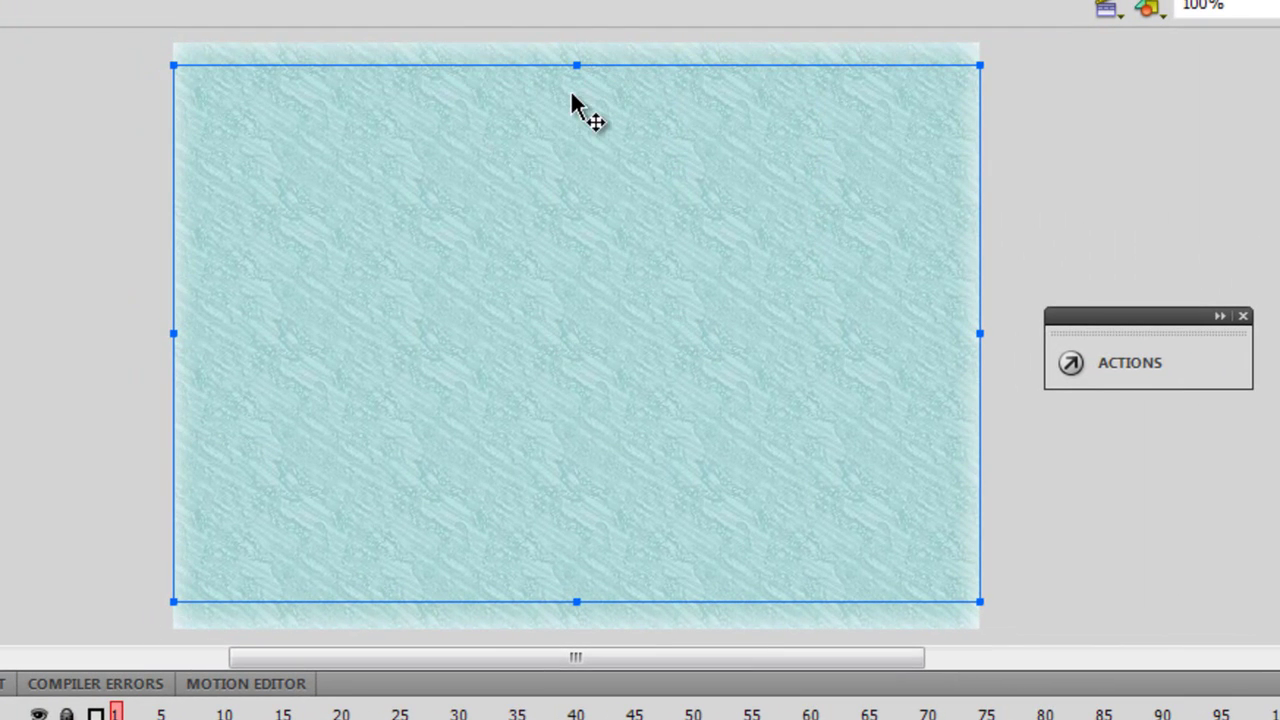
Raise myText's top edge and lower its bottom edge a few pixels to span the stage.
mouse_move(577, 65)
mouse_down()
mouse_move(580, 45)
mouse_move(583, 60)
mouse_up()
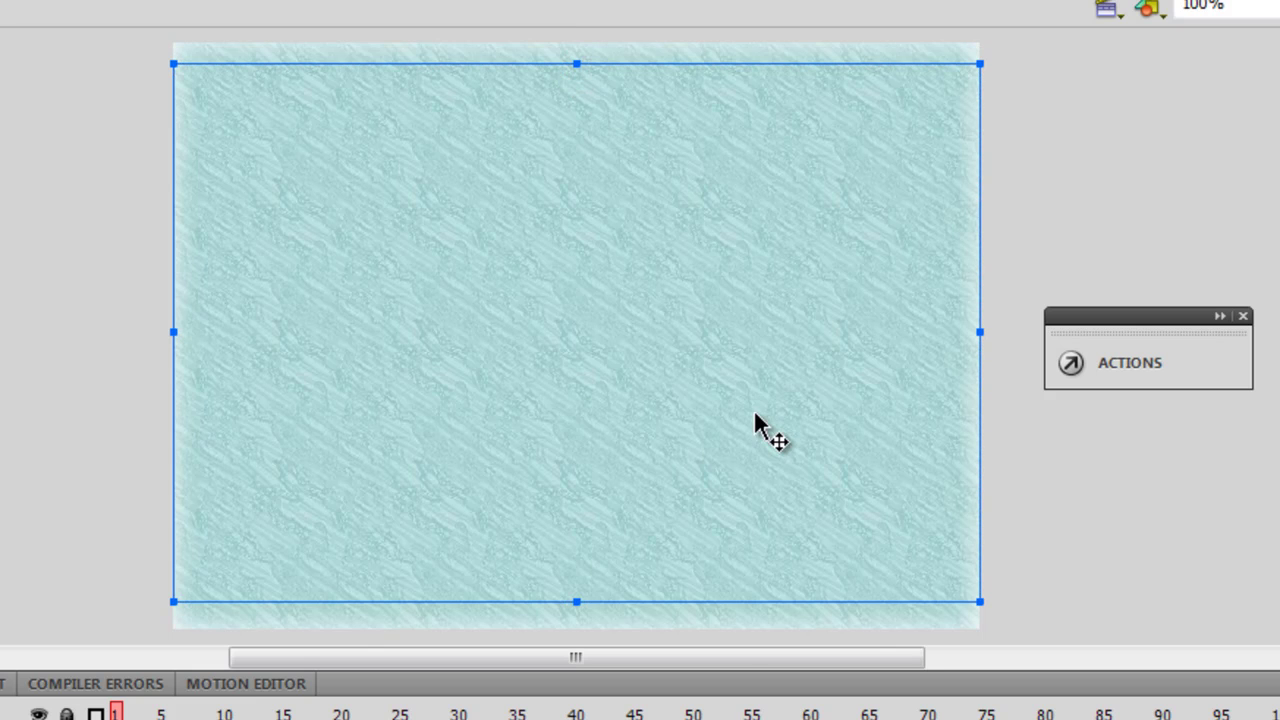
mouse_move(577, 600)
mouse_down()
mouse_move(585, 628)
mouse_move(585, 605)
mouse_up()
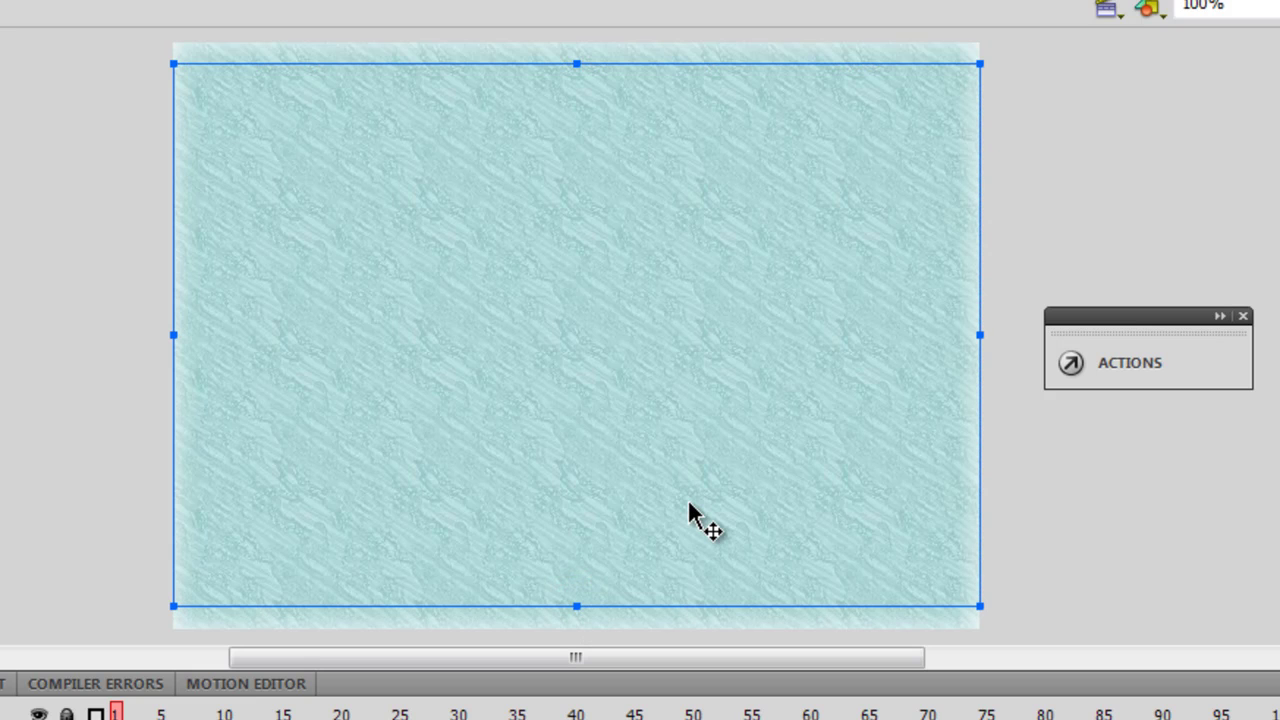